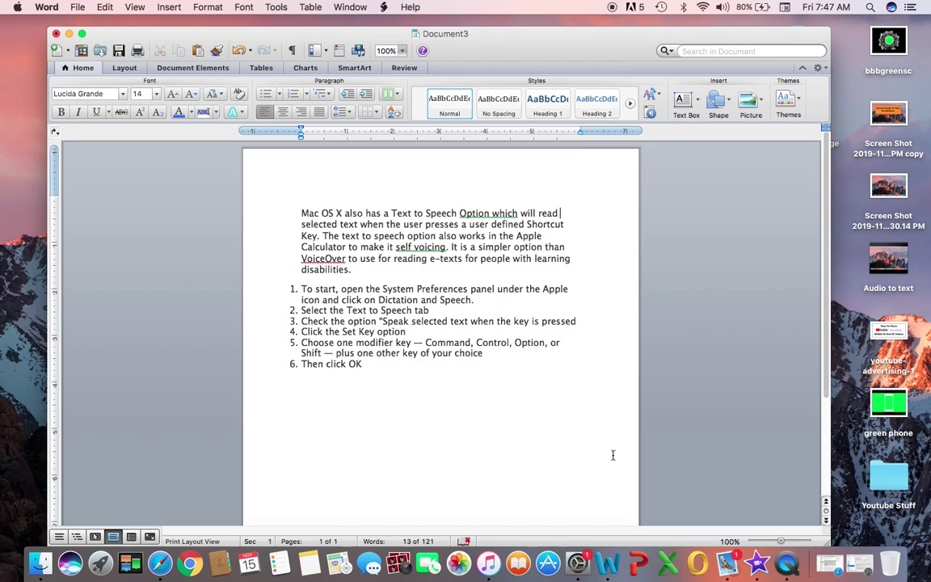
Select the first two lines of the opening paragraph to have them spoken, and minimize the document window
{"action": "left_click", "coordinate": [305, 212]}
{"action": "left_click_drag", "start_coordinate": [305, 212], "coordinate": [562, 224]}
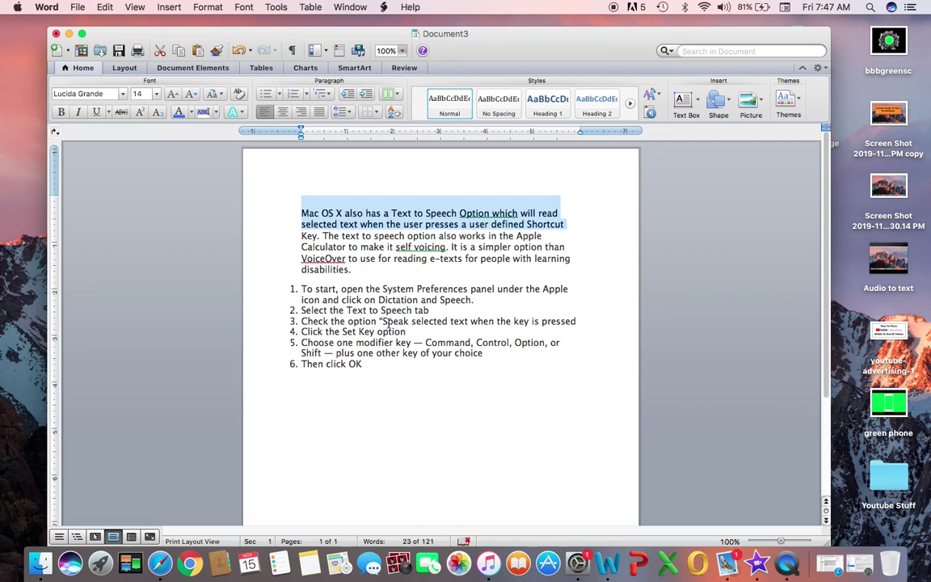
{"action": "left_click", "coordinate": [70, 35]}
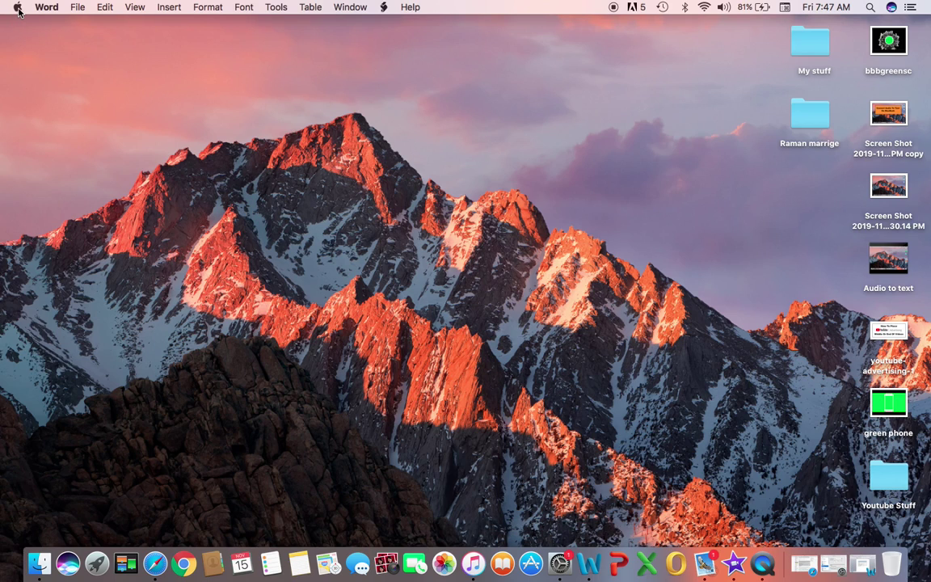
Switch to System Preferences, open the Speech settings under Accessibility, and view the key combination setting for speaking selected text
{"action": "left_click", "coordinate": [565, 566]}
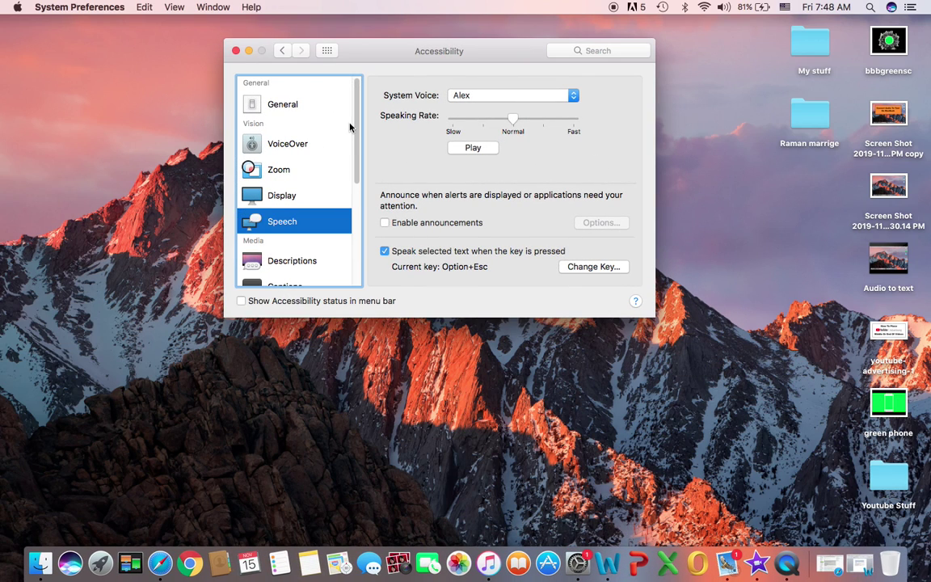
{"action": "left_click", "coordinate": [283, 51]}
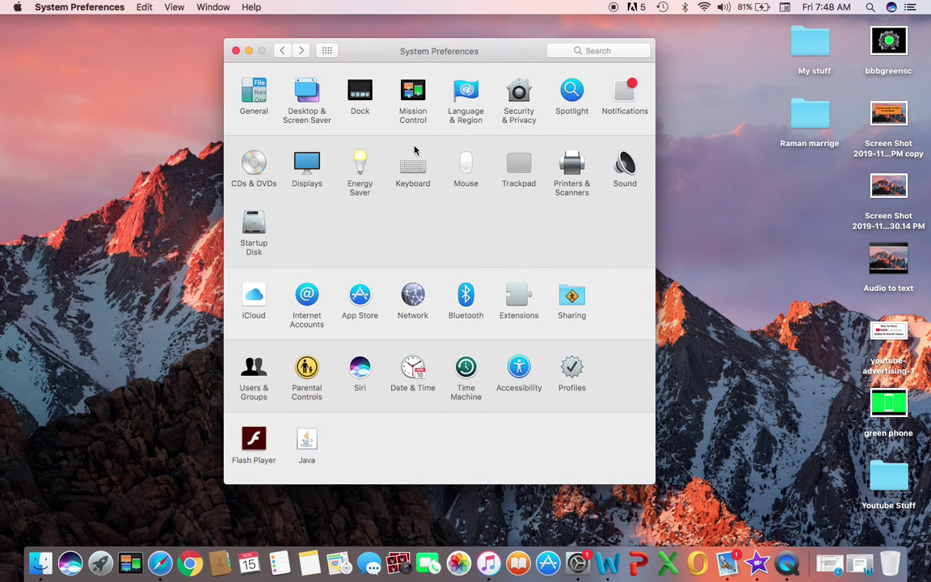
{"action": "left_click", "coordinate": [522, 371]}
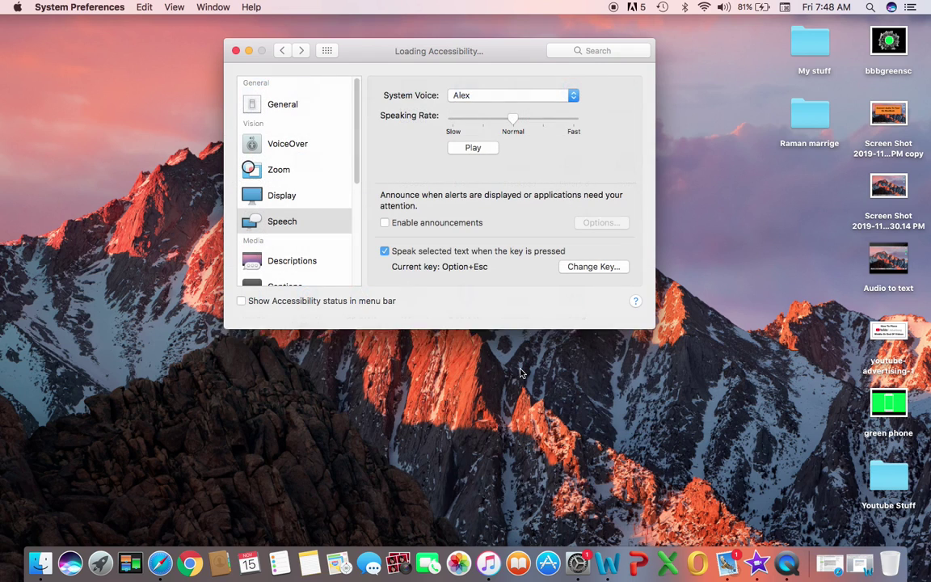
{"action": "mouse_move", "coordinate": [355, 144]}
{"action": "left_mouse_down"}
{"action": "mouse_move", "coordinate": [366, 266]}
{"action": "mouse_move", "coordinate": [353, 136]}
{"action": "left_mouse_up"}
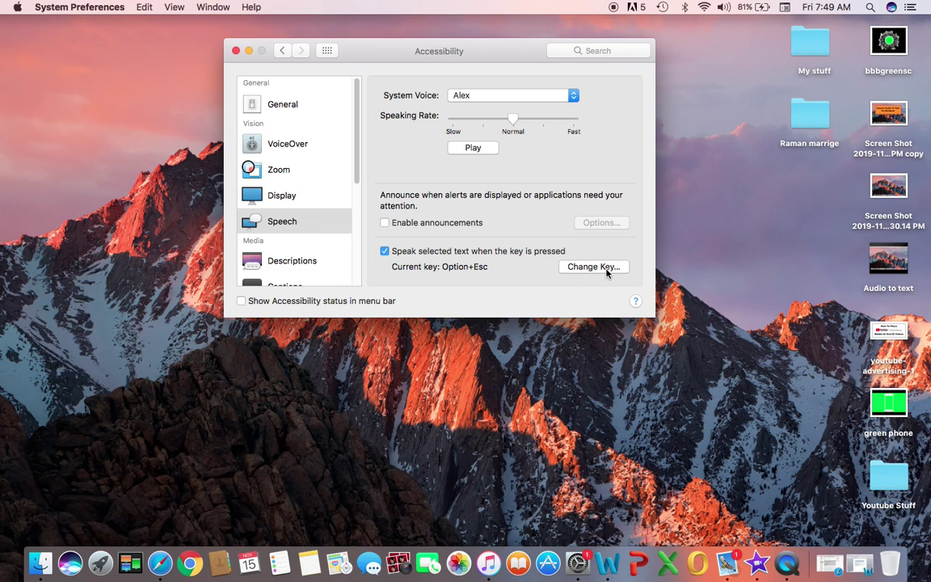
{"action": "left_click", "coordinate": [608, 272]}
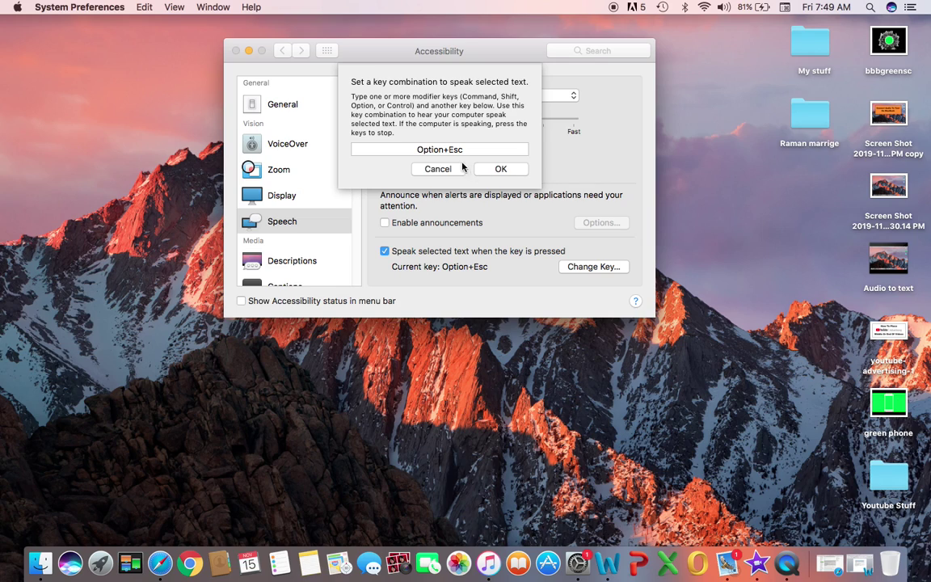
{"action": "left_click", "coordinate": [438, 169]}
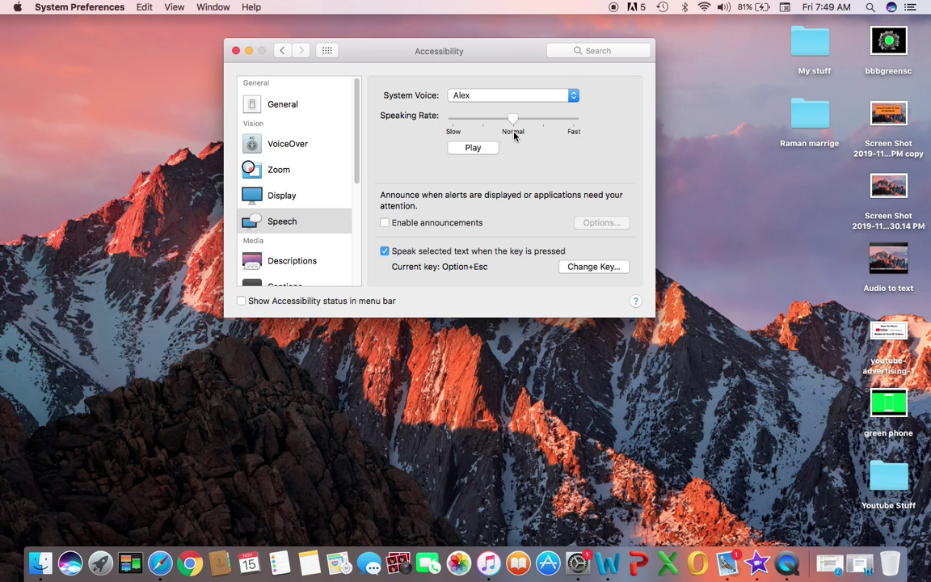
Switch to Document3 in Word, move its window below the speaking rate controls, and have the paragraph's first line spoken
{"action": "left_click", "coordinate": [859, 564]}
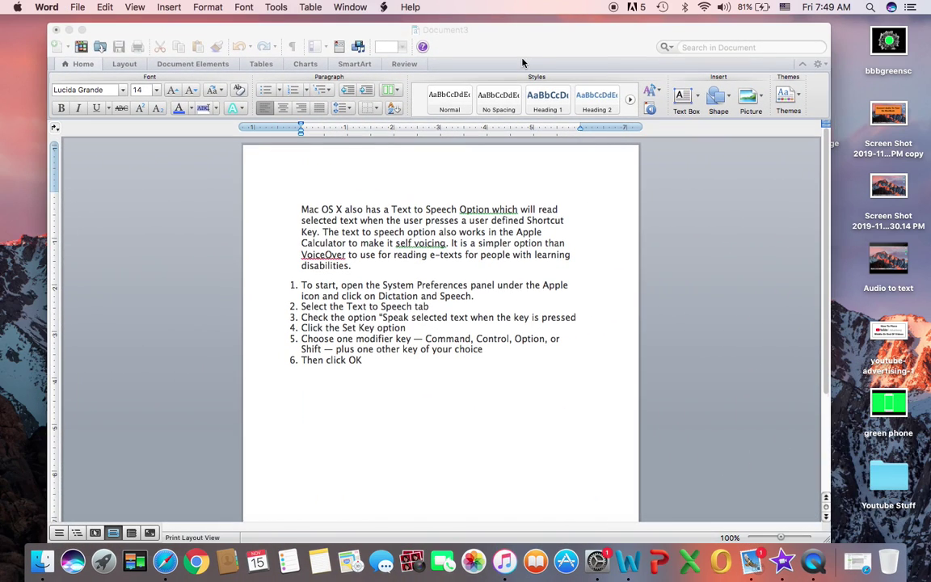
{"action": "left_click", "coordinate": [527, 66]}
{"action": "left_click_drag", "start_coordinate": [526, 66], "coordinate": [578, 202]}
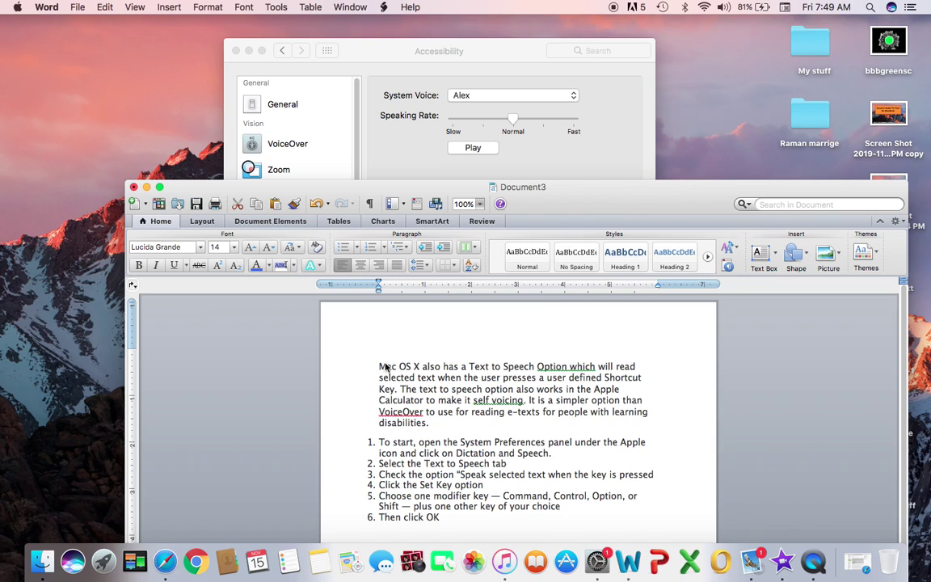
{"action": "left_click_drag", "start_coordinate": [380, 367], "coordinate": [381, 376]}
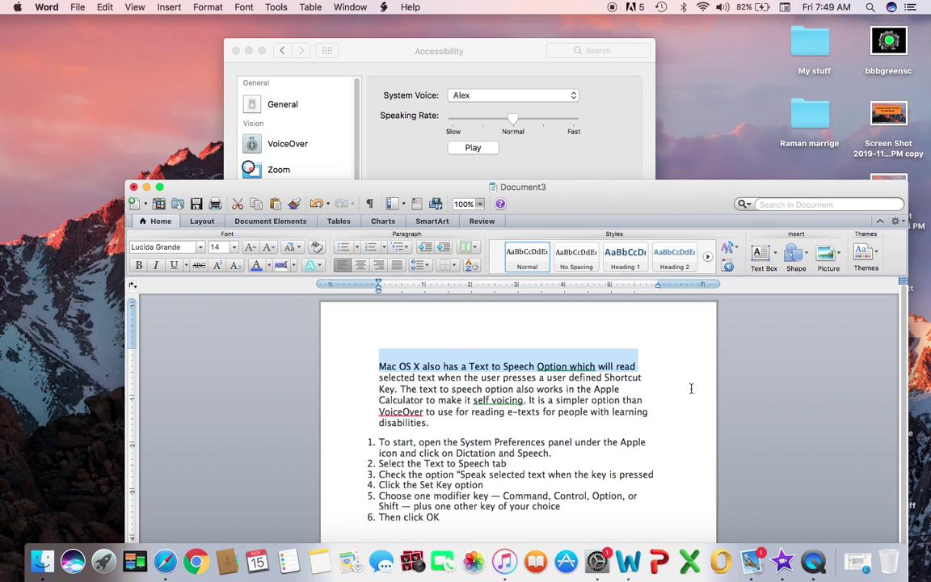
{"action": "key", "text": "super+c"}
Set the speaking rate to Slow and select the paragraph's first line in Document3 to hear it spoken
{"action": "left_click", "coordinate": [506, 141]}
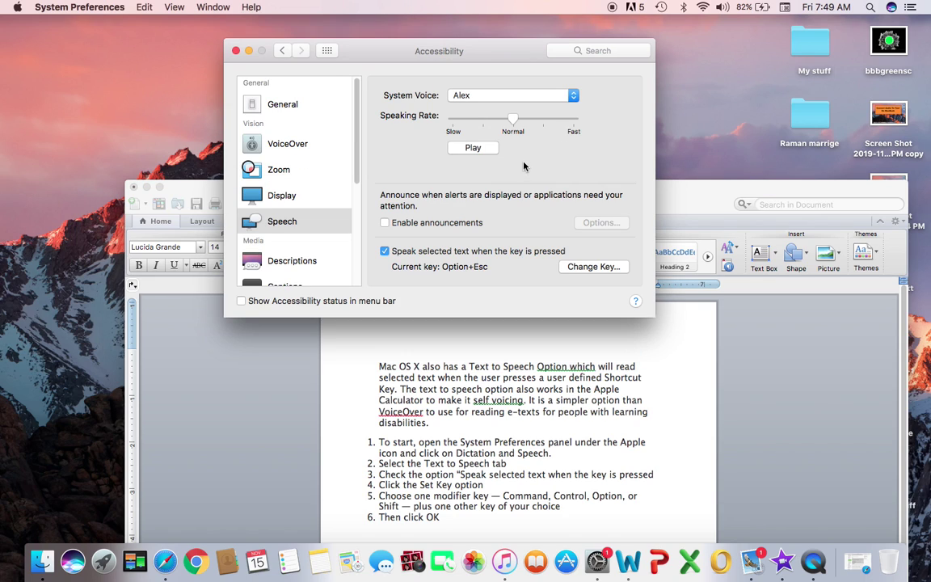
{"action": "left_click", "coordinate": [454, 126]}
{"action": "left_click", "coordinate": [472, 321]}
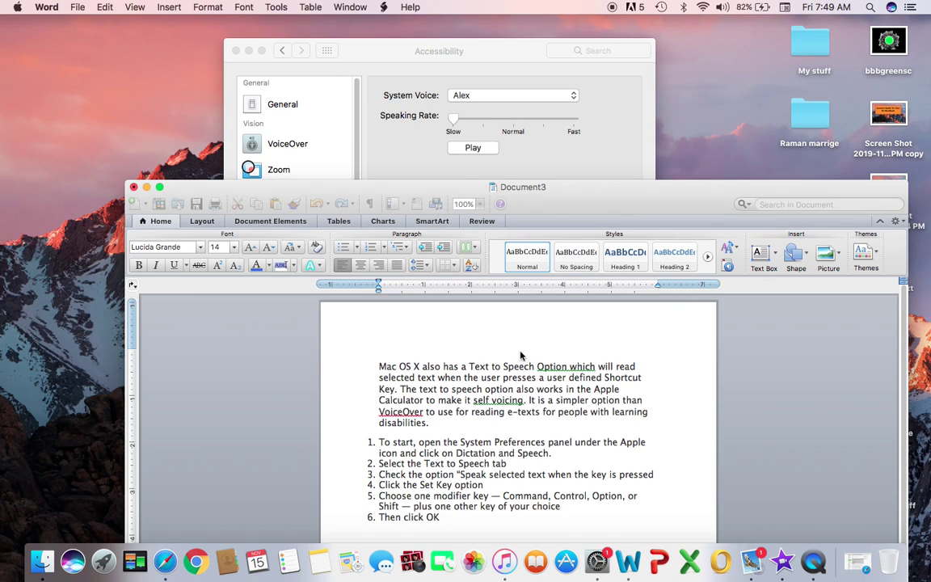
{"action": "left_click_drag", "start_coordinate": [368, 366], "coordinate": [417, 369]}
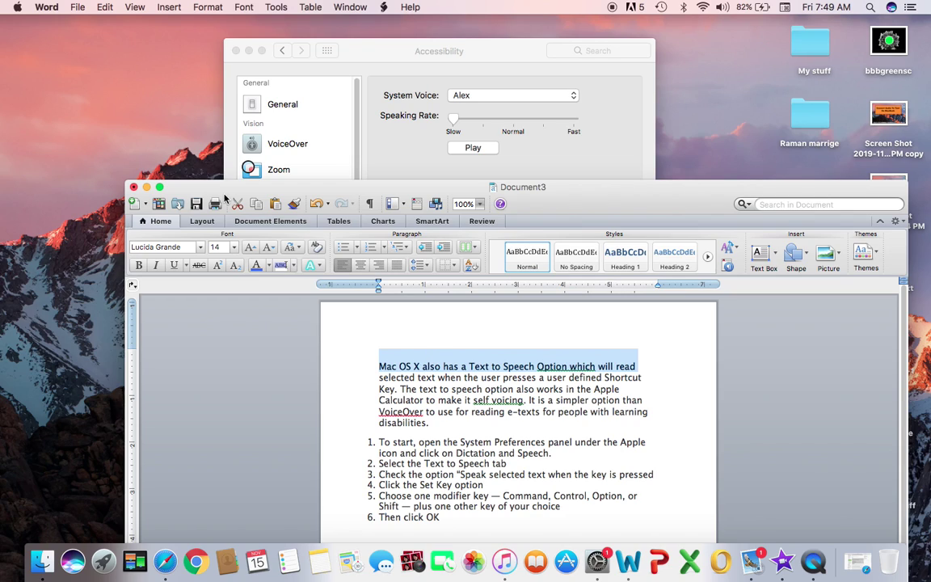
Minimize the Document3 window and set the speaking rate to Normal
{"action": "left_click", "coordinate": [146, 187]}
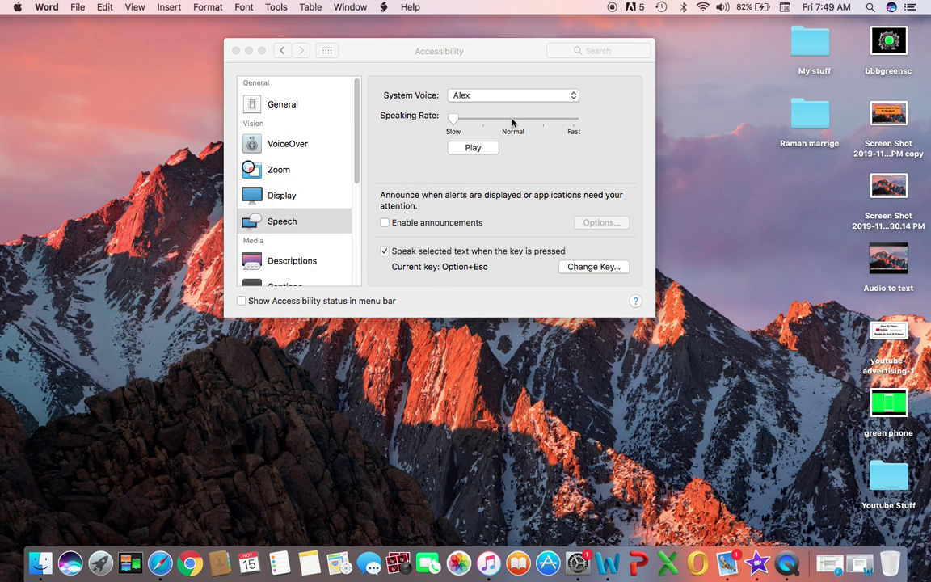
{"action": "left_click", "coordinate": [513, 121]}
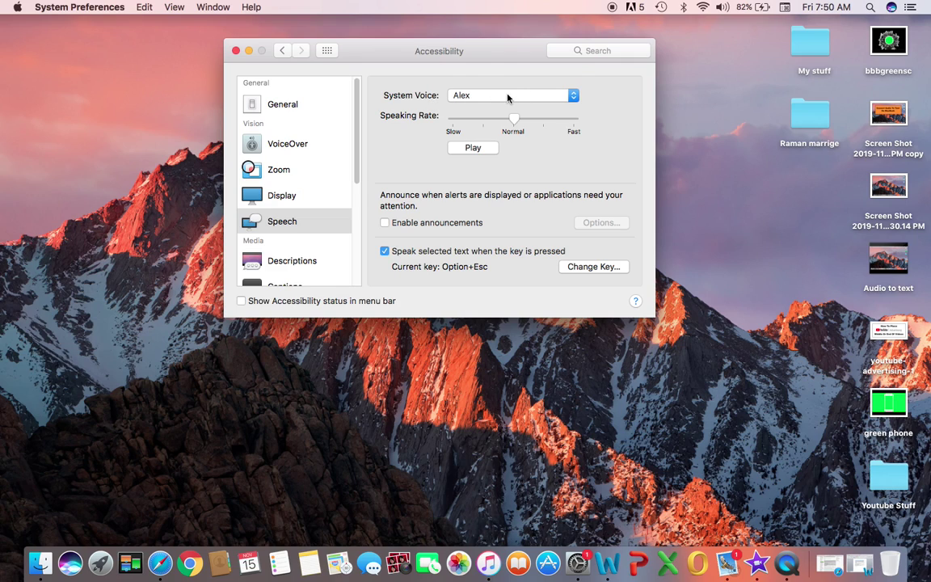
Look through the available system voices and the customizable voice list covering other languages, leaving the selection as is
{"action": "left_click", "coordinate": [507, 97]}
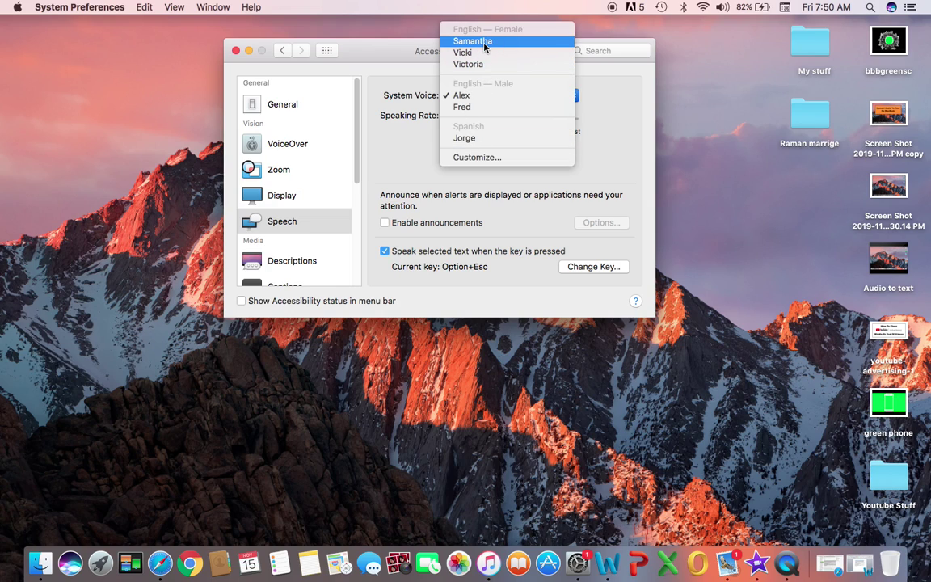
{"action": "left_click", "coordinate": [490, 157]}
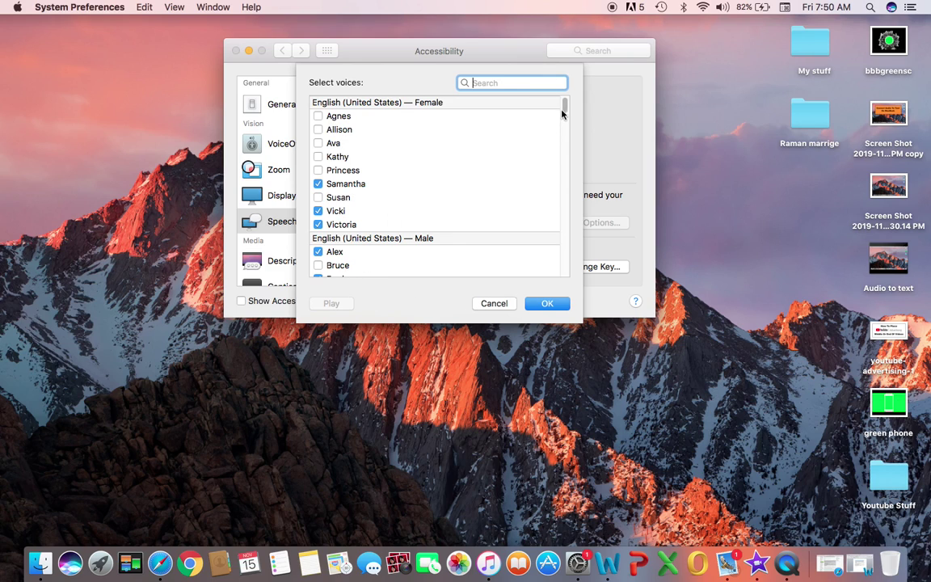
{"action": "left_click_drag", "start_coordinate": [562, 108], "coordinate": [566, 164]}
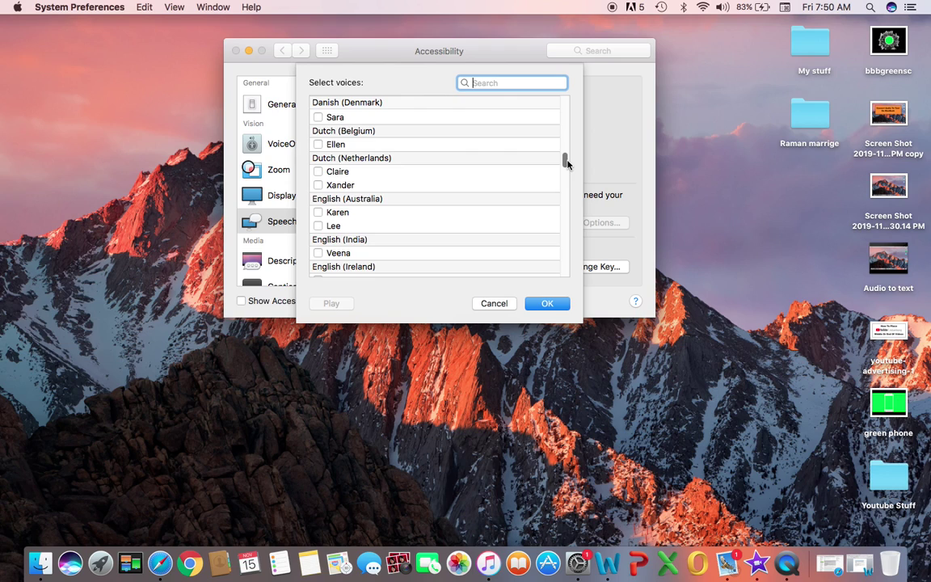
{"action": "left_click_drag", "start_coordinate": [568, 164], "coordinate": [559, 96]}
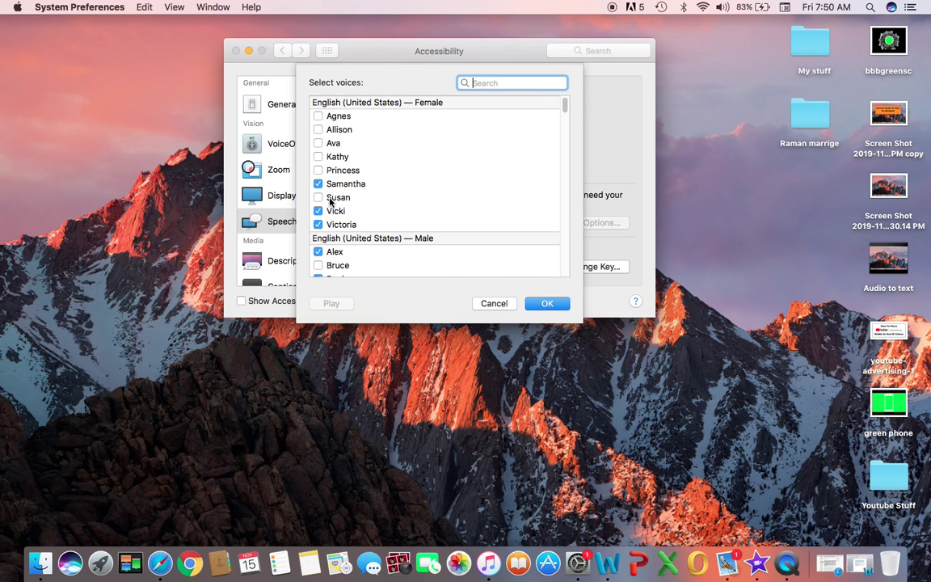
{"action": "left_click", "coordinate": [501, 306]}
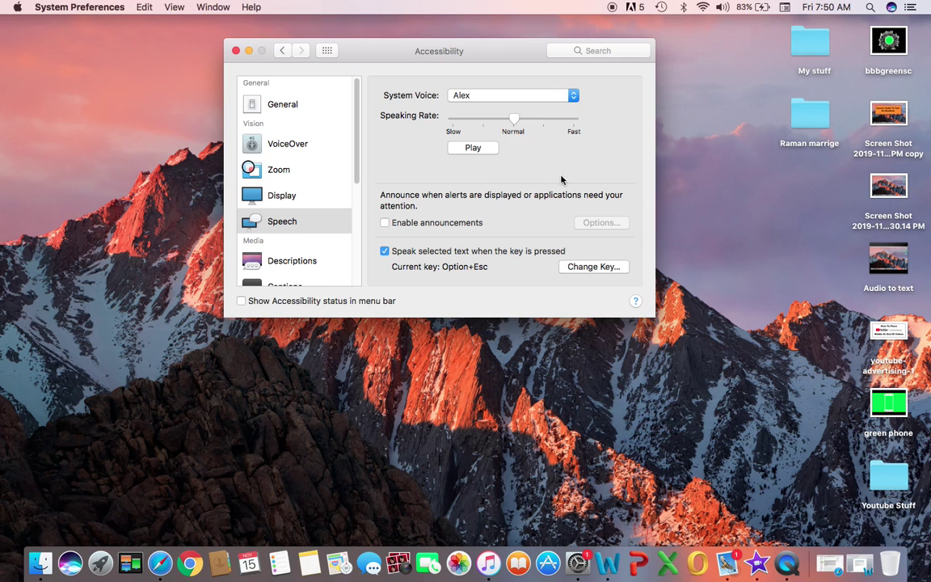
Close System Preferences, switch back to Document3 in Word, and reposition its window on the desktop
{"action": "left_click", "coordinate": [236, 51]}
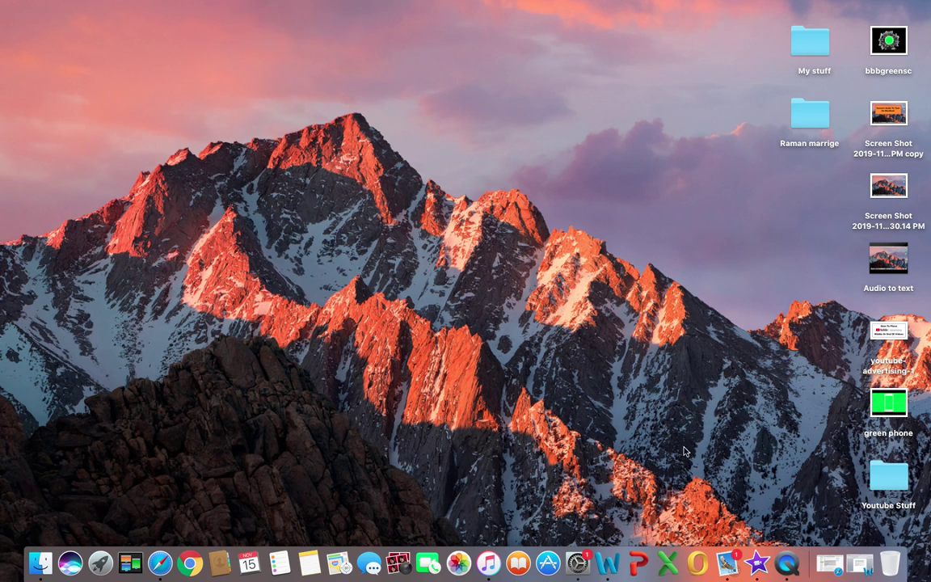
{"action": "left_click", "coordinate": [860, 563]}
{"action": "left_click_drag", "start_coordinate": [454, 187], "coordinate": [415, 163]}
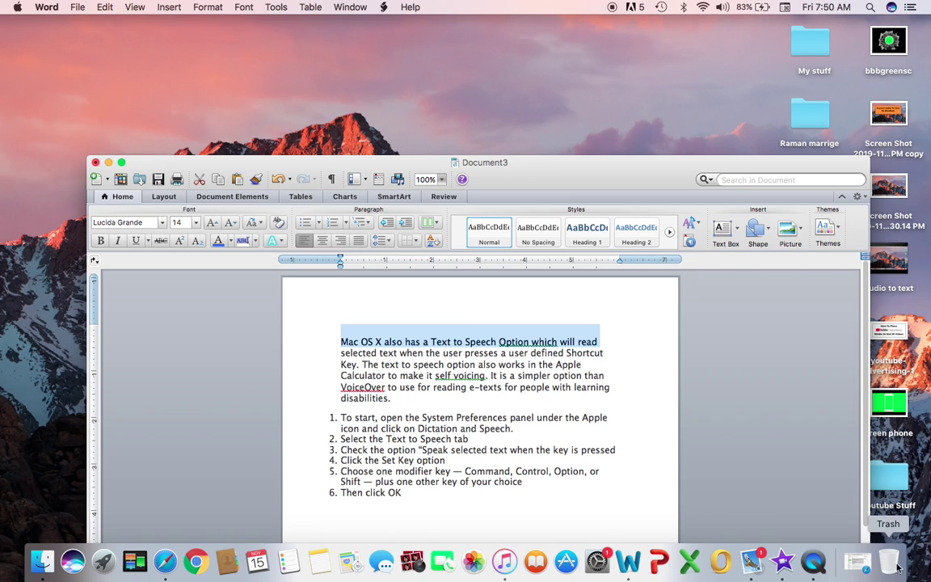
Switch to the Yahoo results in Safari, select the opening text-to-speech instructions to have them spoken, and minimize the browser
{"action": "left_click", "coordinate": [858, 568]}
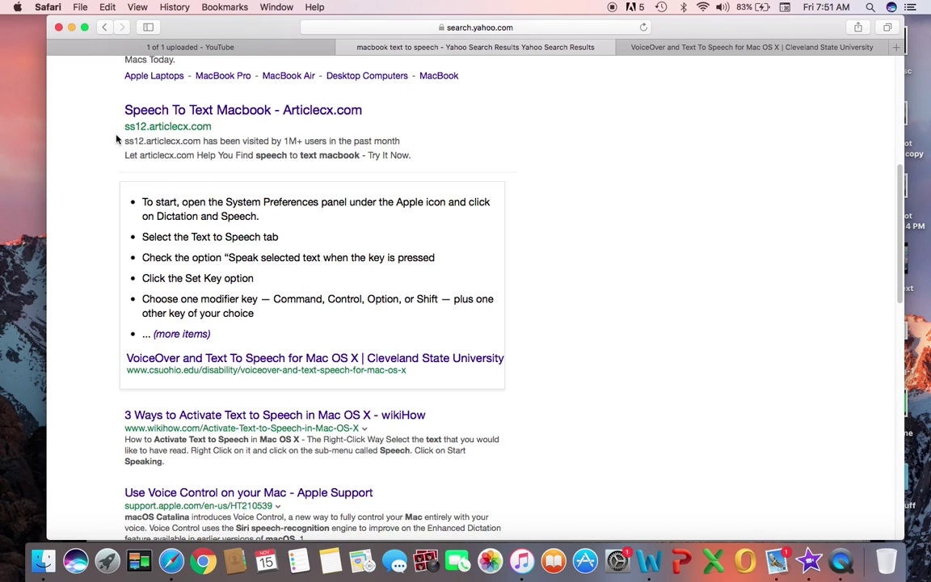
{"action": "left_click_drag", "start_coordinate": [142, 202], "coordinate": [146, 280]}
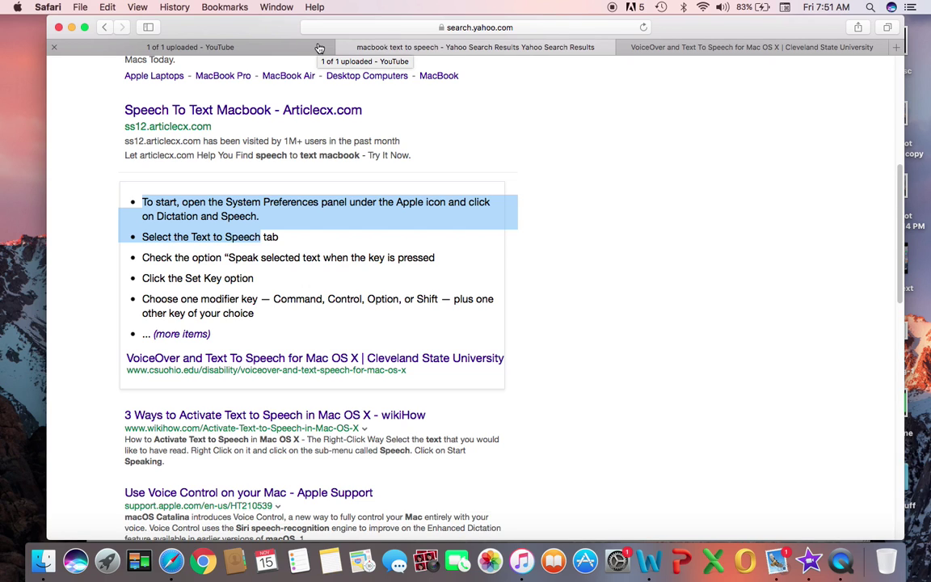
{"action": "left_click", "coordinate": [71, 28]}
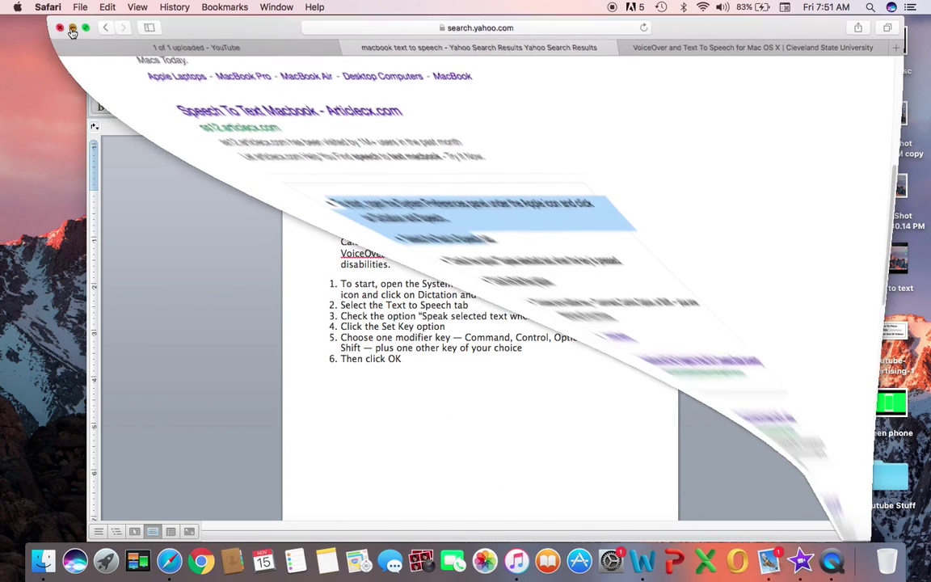
Reposition the Document3 window and close it
{"action": "left_click_drag", "start_coordinate": [291, 32], "coordinate": [312, 33]}
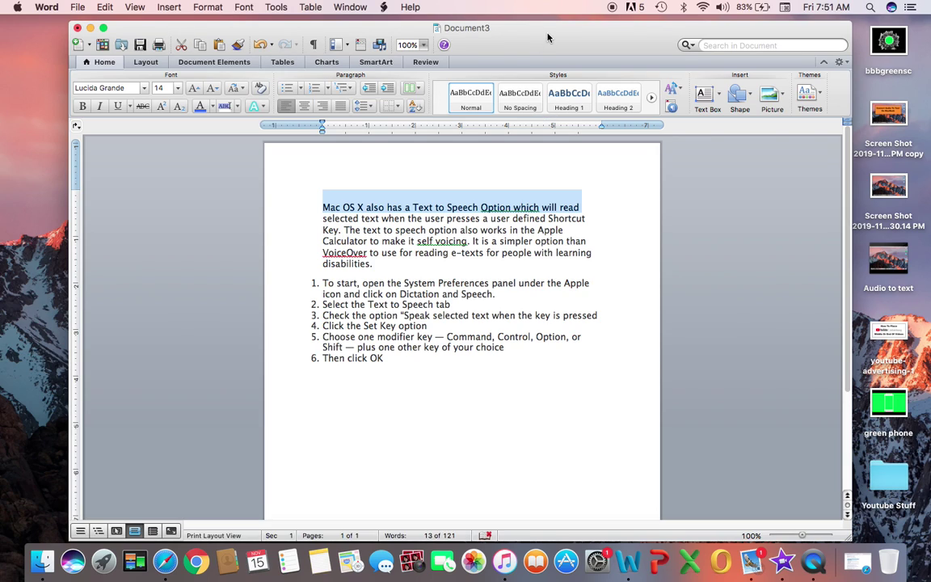
{"action": "left_click", "coordinate": [78, 29]}
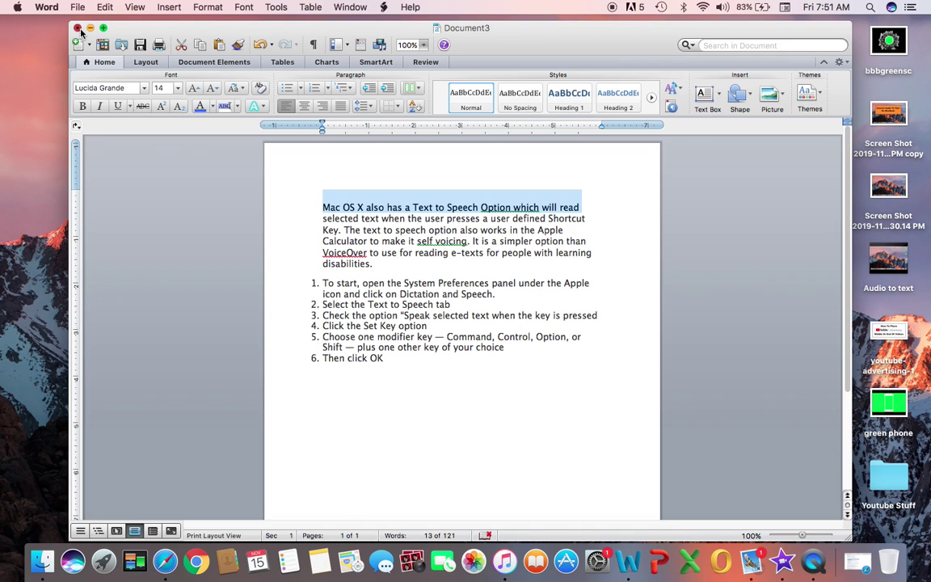